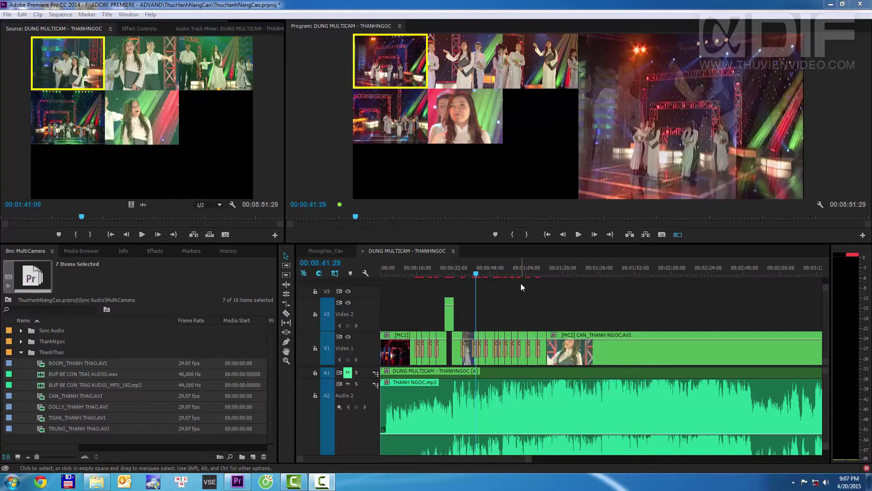
# Review the live multicam cut from about 40 seconds, switching to the close-up angle 5
pyautogui.moveTo(477, 274); pyautogui.dragTo(474, 276)
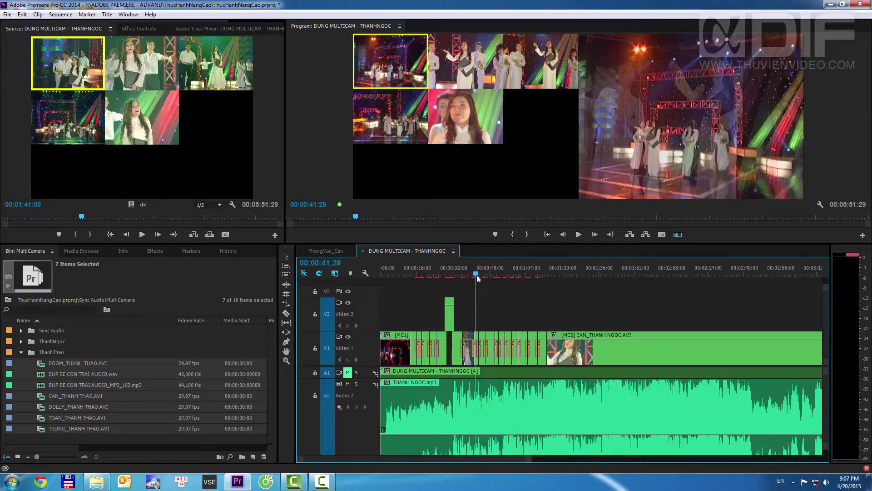
pyautogui.press('space')
pyautogui.press('5')
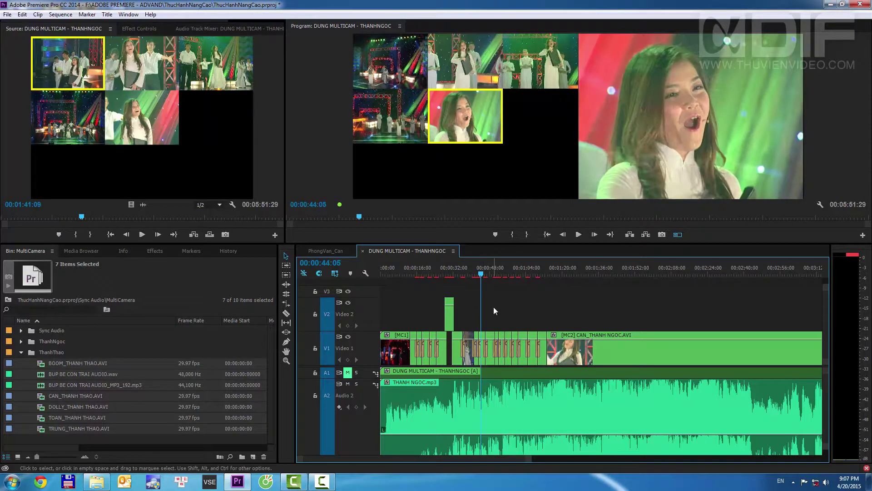
# Zoom out and delete every clip from the DUNG MULTICAM - THANHNGOC sequence
pyautogui.press('-')
pyautogui.press('-')
pyautogui.moveTo(553, 298); pyautogui.dragTo(400, 394)
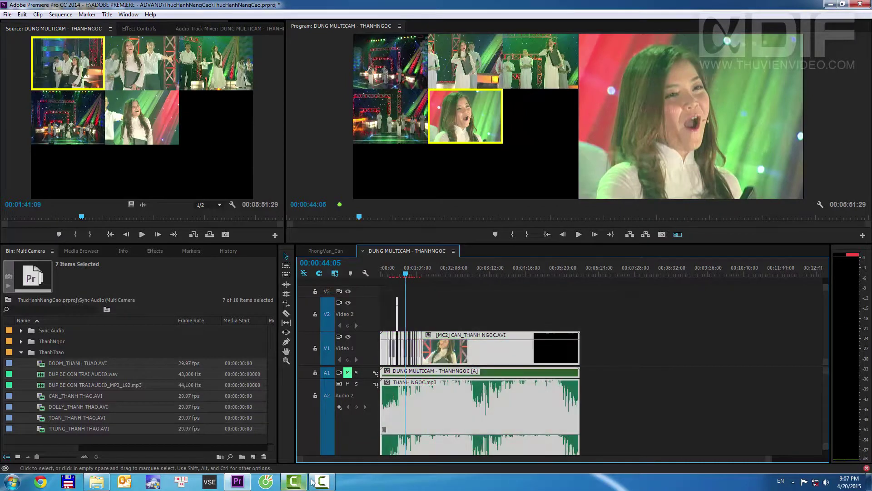
pyautogui.press('Delete')
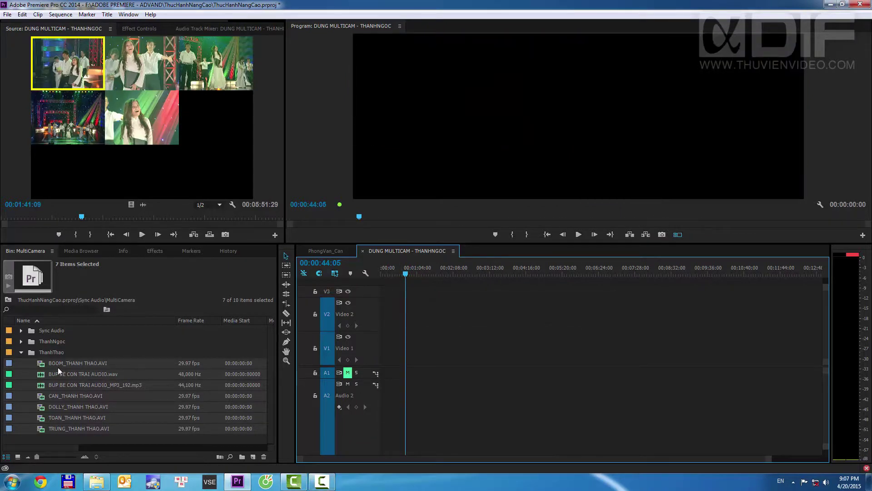
# Preview BOOM_THANH THAO.AVI in the Source Monitor, scrubbing and playing it
pyautogui.click(58, 371)
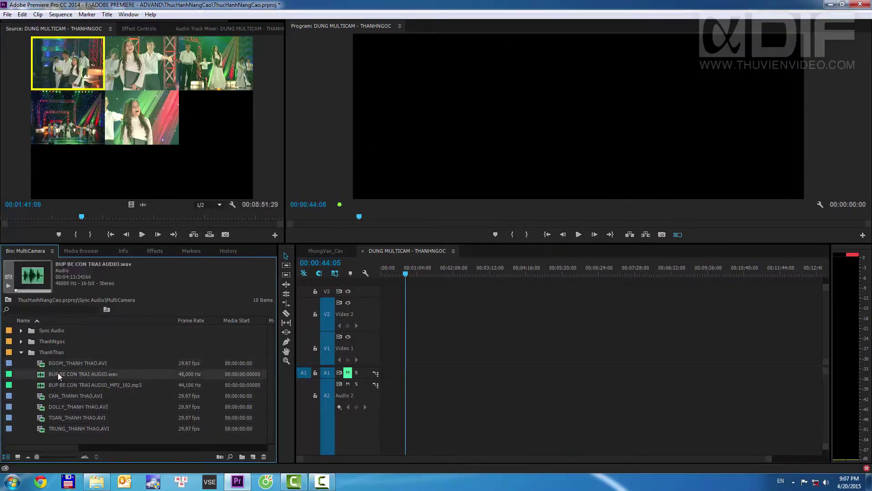
pyautogui.doubleClick(61, 363)
pyautogui.moveTo(37, 218); pyautogui.dragTo(61, 217)
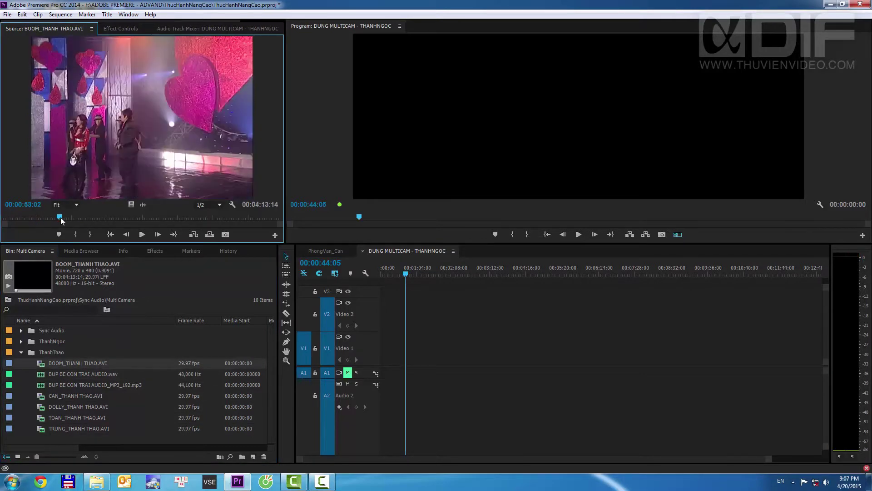
pyautogui.press('space')
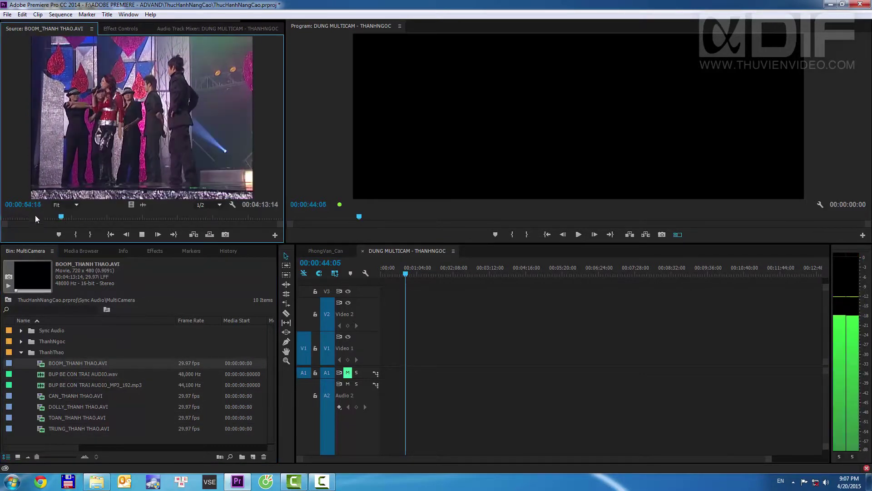
pyautogui.click(25, 219)
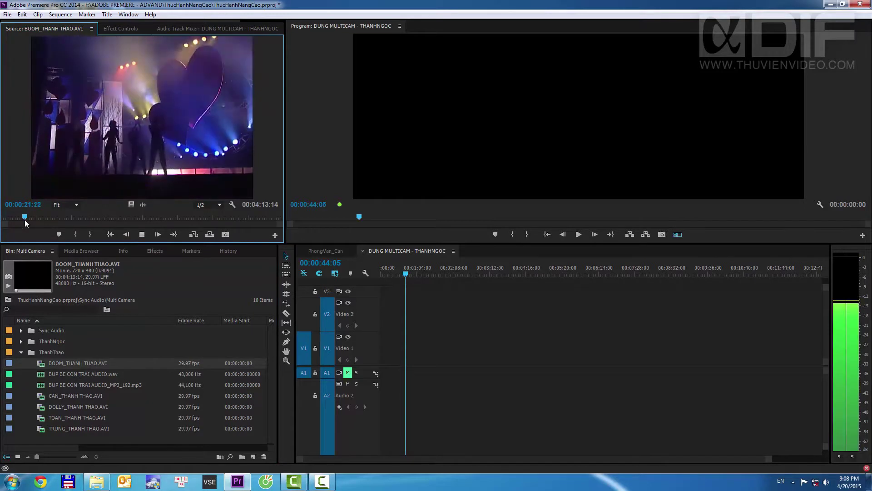
pyautogui.press('space')
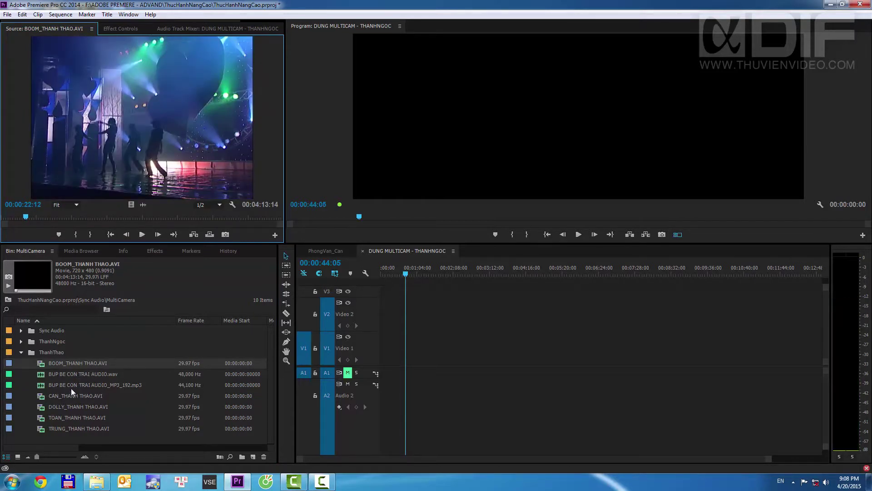
# Select the DOLLY, TOAN, TRUNG and CAN THANH THAO clips along with BOOM
pyautogui.keyDown('ctrl'); pyautogui.click(68, 409); pyautogui.keyUp('ctrl')
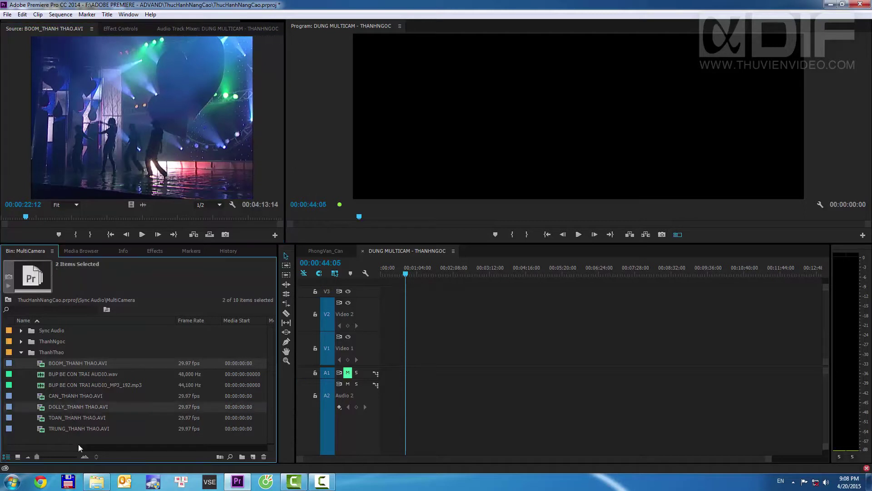
pyautogui.keyDown('ctrl'); pyautogui.click(73, 419); pyautogui.keyUp('ctrl')
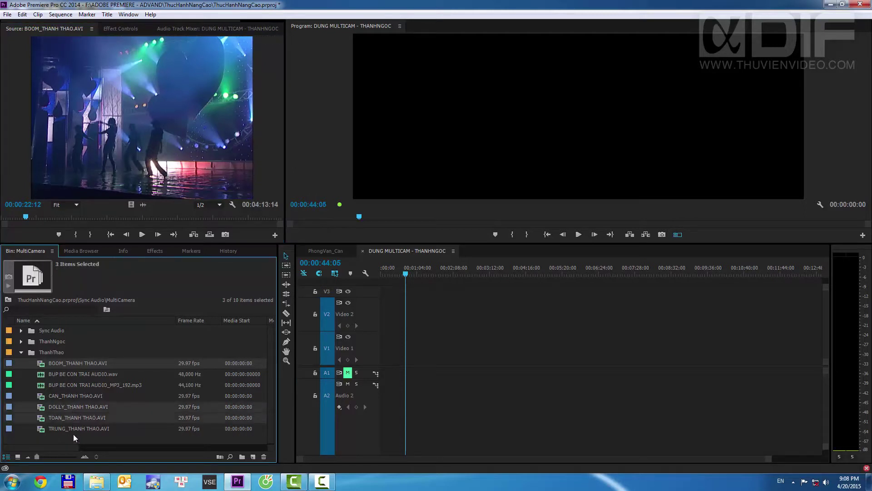
pyautogui.keyDown('ctrl'); pyautogui.click(70, 429); pyautogui.keyUp('ctrl')
pyautogui.keyDown('ctrl'); pyautogui.click(62, 397); pyautogui.keyUp('ctrl')
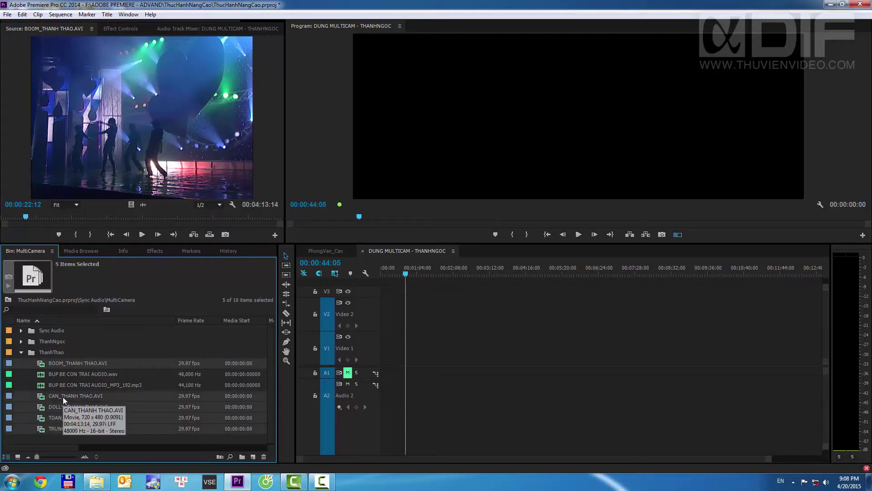
# Create a multi-camera source sequence from the five THANH THAO clips, synced by audio
pyautogui.rightClick(62, 397)
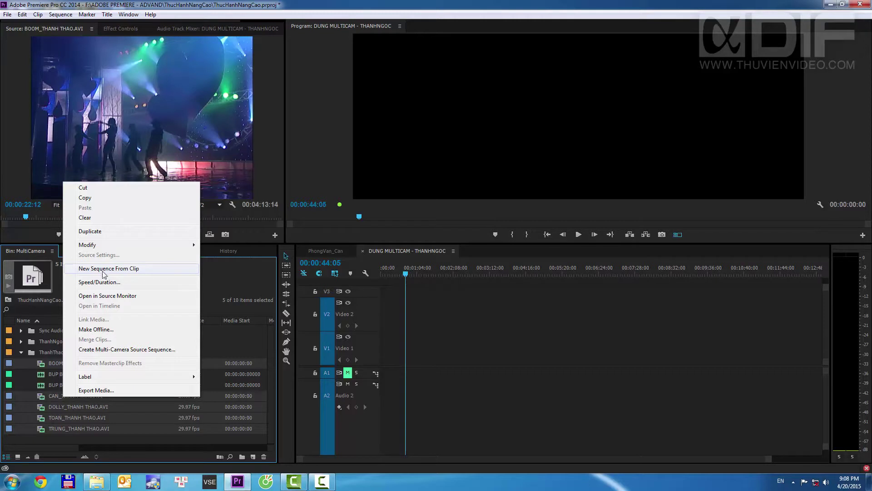
pyautogui.click(122, 350)
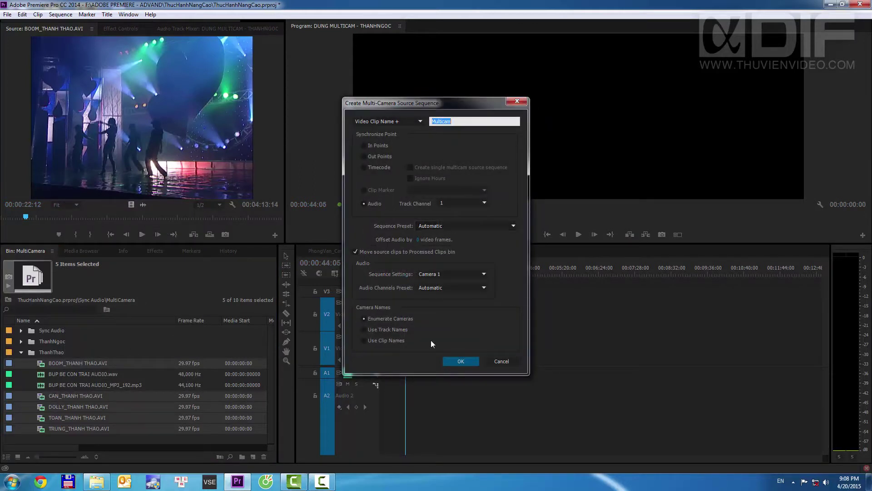
pyautogui.click(463, 360)
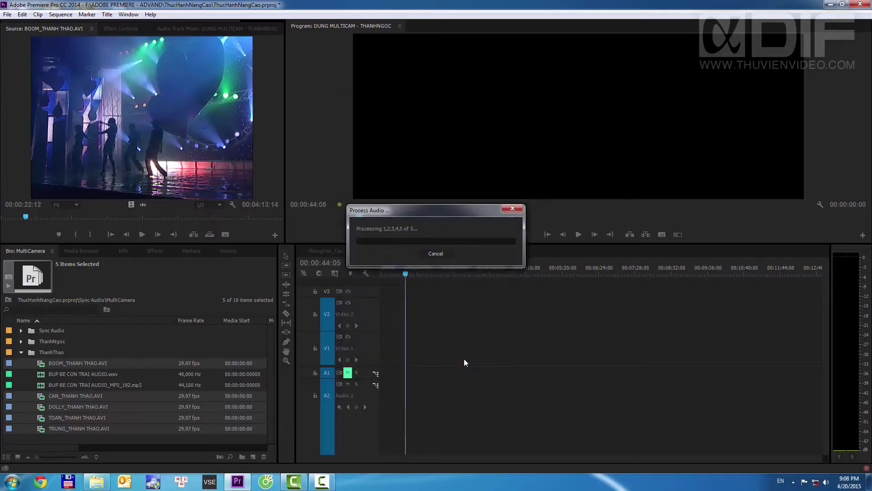
# Rename the BOOM_THANH THAO.AVIMulticam sequence to 'MULTICAM - THANH THAO' and scrub its angles in the Source Monitor
pyautogui.click(55, 364)
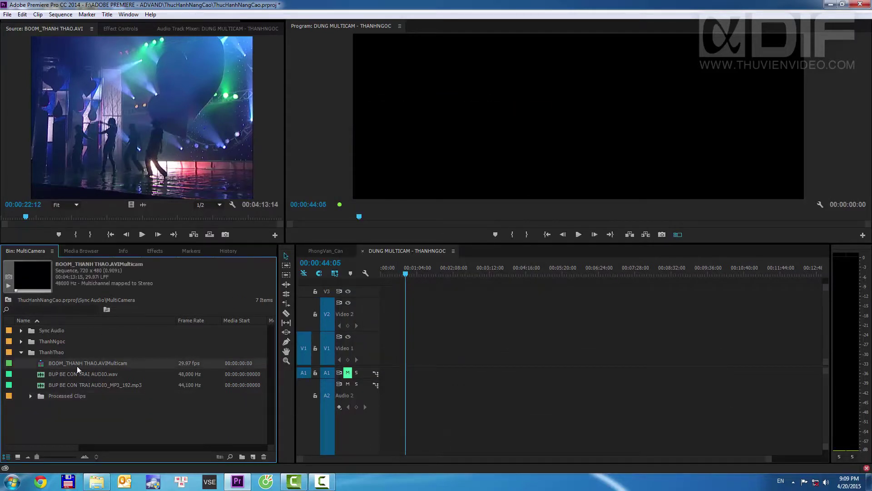
pyautogui.click(104, 363)
pyautogui.write('MULTICAM - THANH THAO')
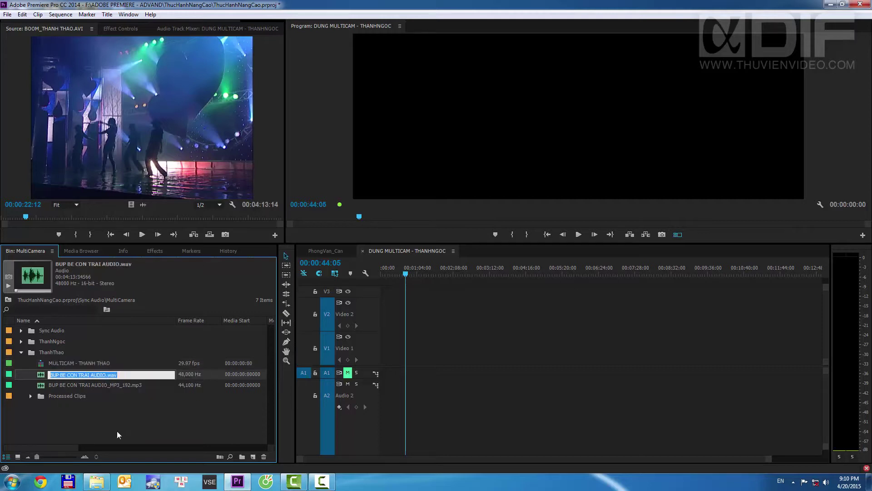
pyautogui.click(117, 431)
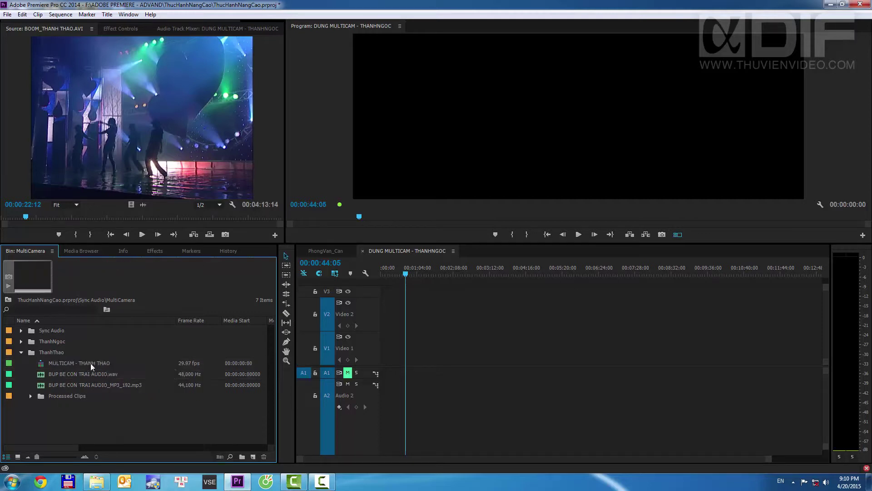
pyautogui.doubleClick(89, 361)
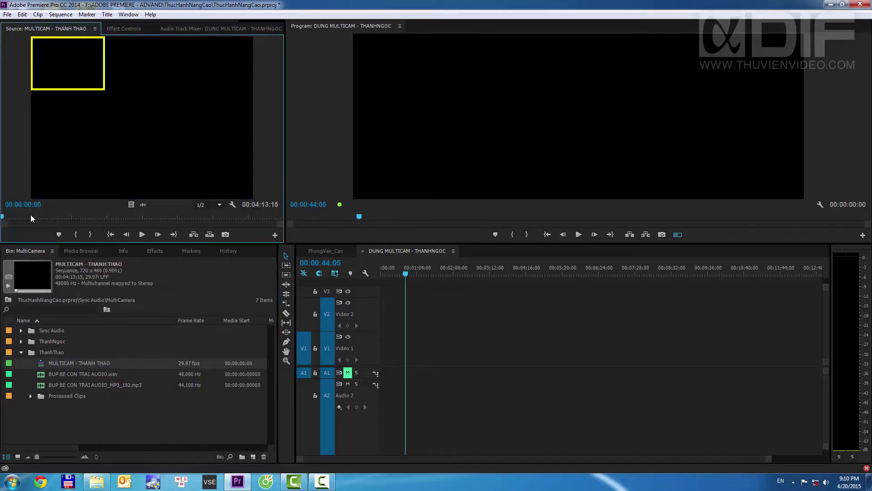
pyautogui.moveTo(30, 218)
pyautogui.mouseDown()
pyautogui.moveTo(58, 220)
pyautogui.moveTo(41, 219)
pyautogui.mouseUp()
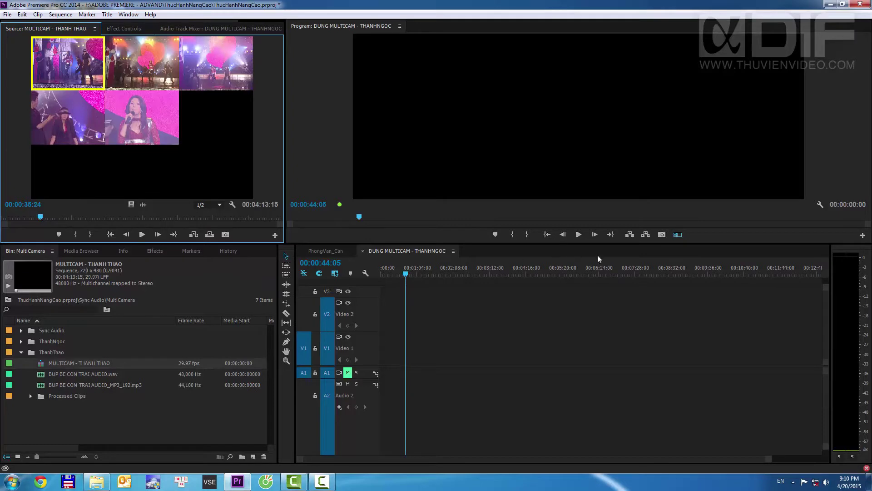
# Create a sequence from the multicam item and toggle the Program monitor's multi-camera view
pyautogui.rightClick(86, 364)
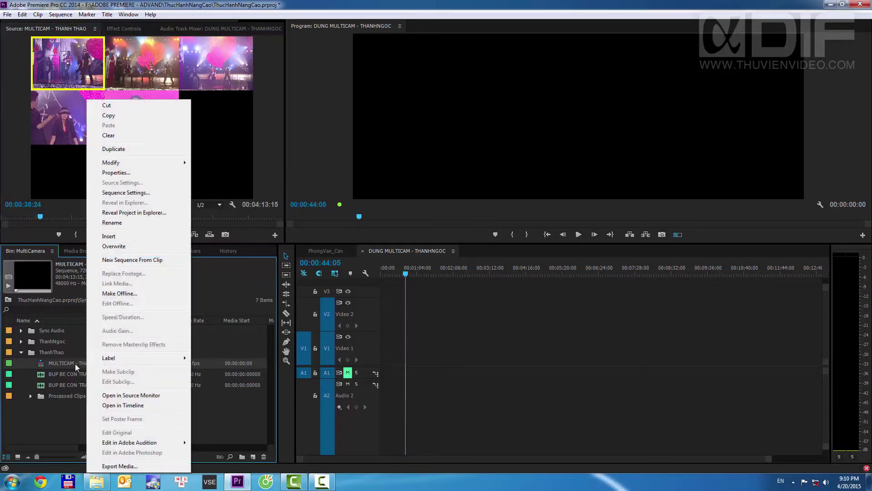
pyautogui.click(237, 425)
pyautogui.moveTo(252, 456); pyautogui.dragTo(252, 457)
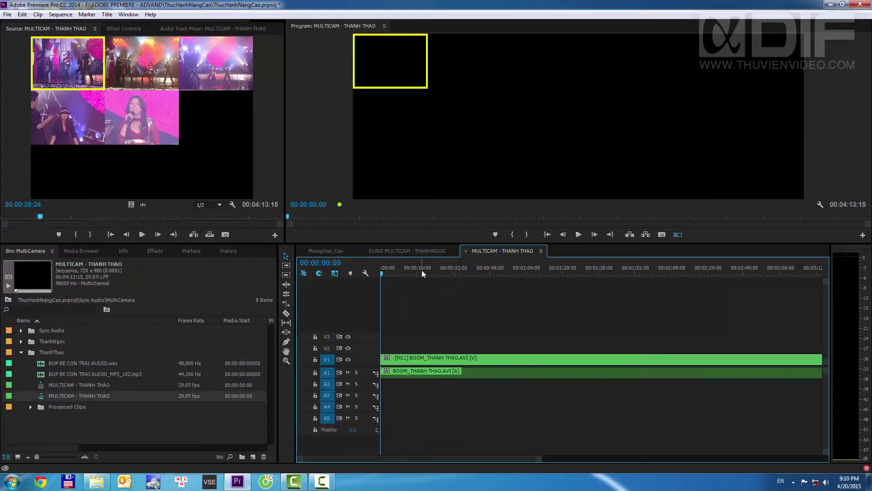
pyautogui.click(388, 273)
pyautogui.click(677, 236)
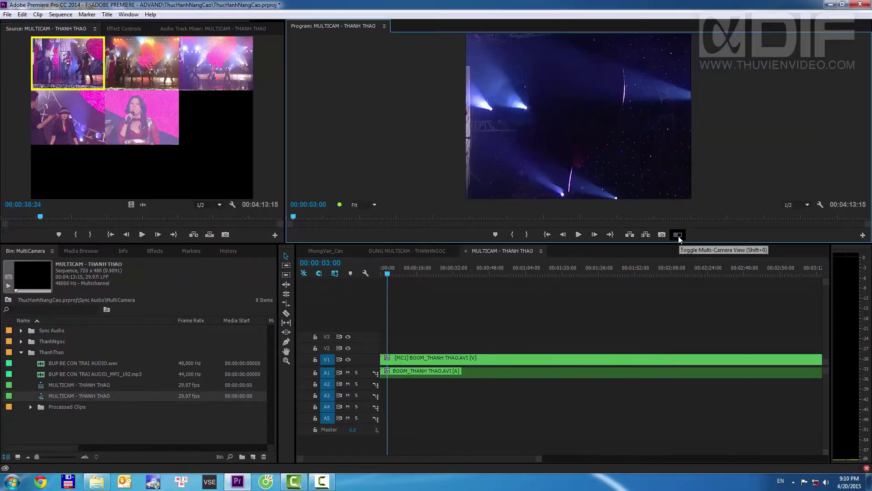
pyautogui.click(678, 236)
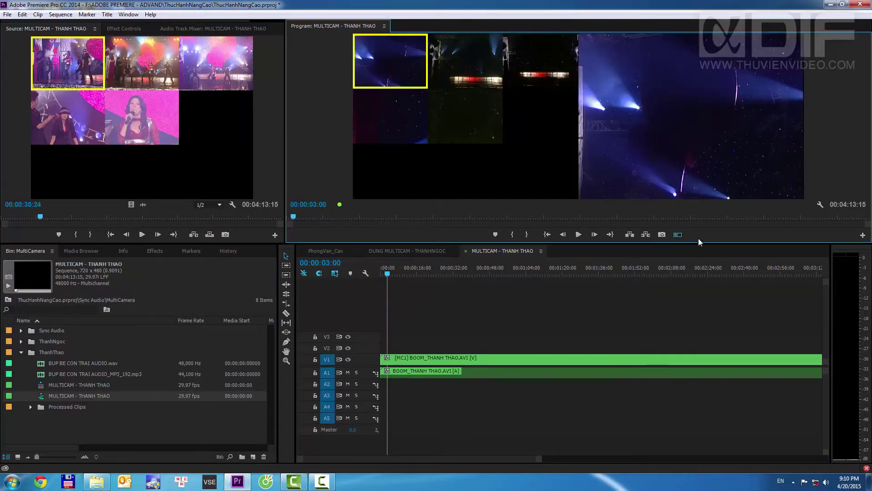
pyautogui.click(678, 234)
pyautogui.click(434, 266)
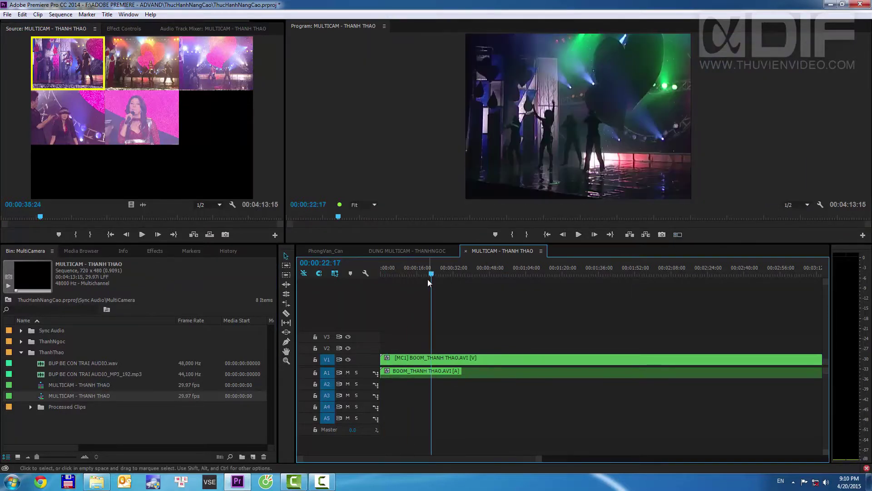
# Zoom out, expand V1 to show thumbnails, and show the angle grid beside the program output
pyautogui.press('-')
pyautogui.doubleClick(372, 361)
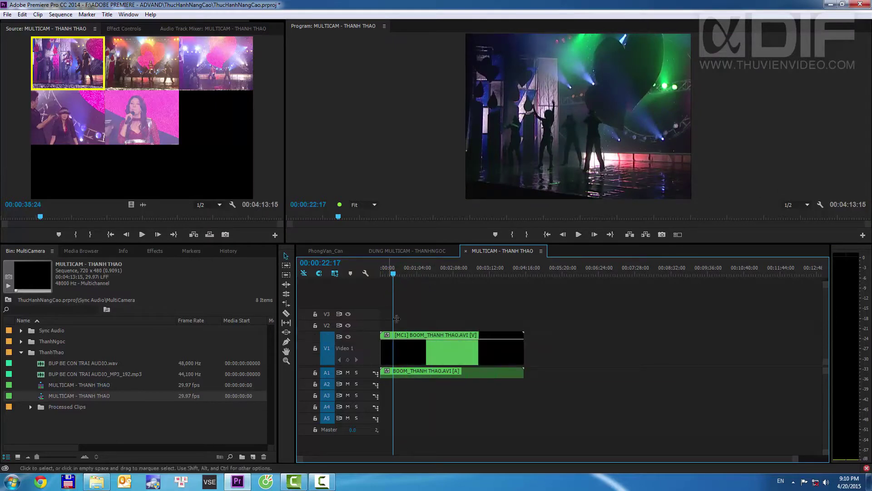
pyautogui.press('Home')
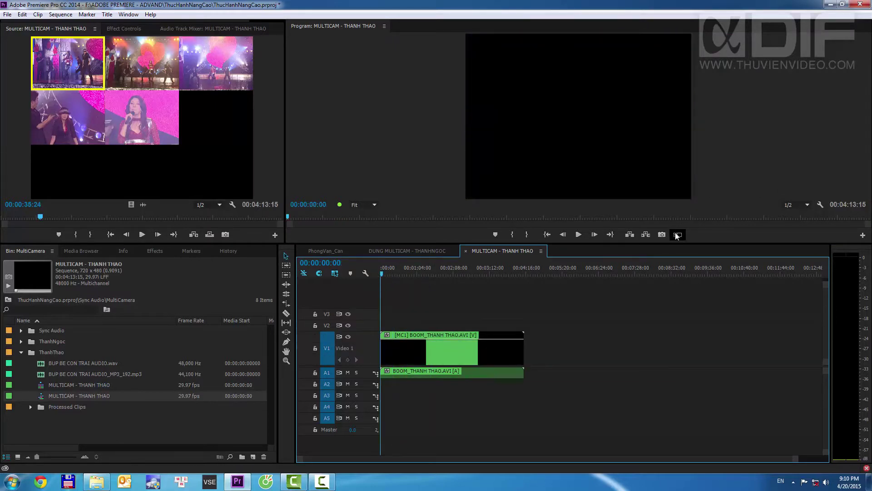
pyautogui.click(676, 234)
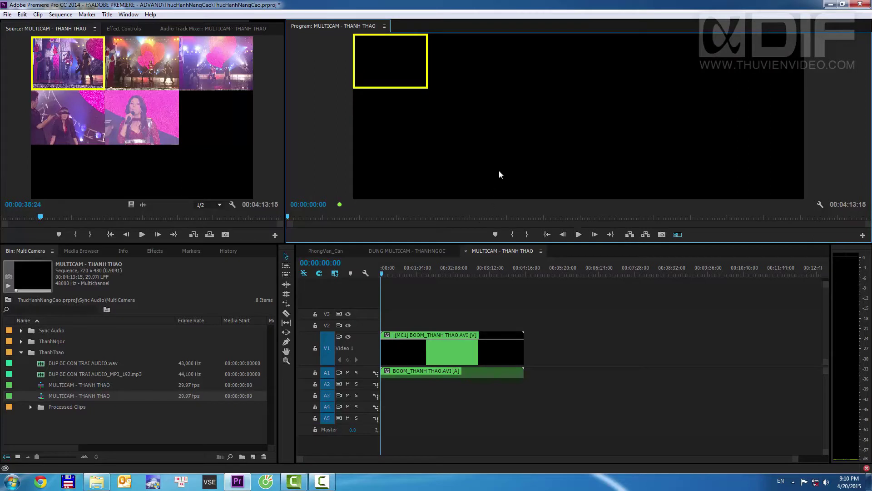
pyautogui.moveTo(310, 218); pyautogui.dragTo(289, 218)
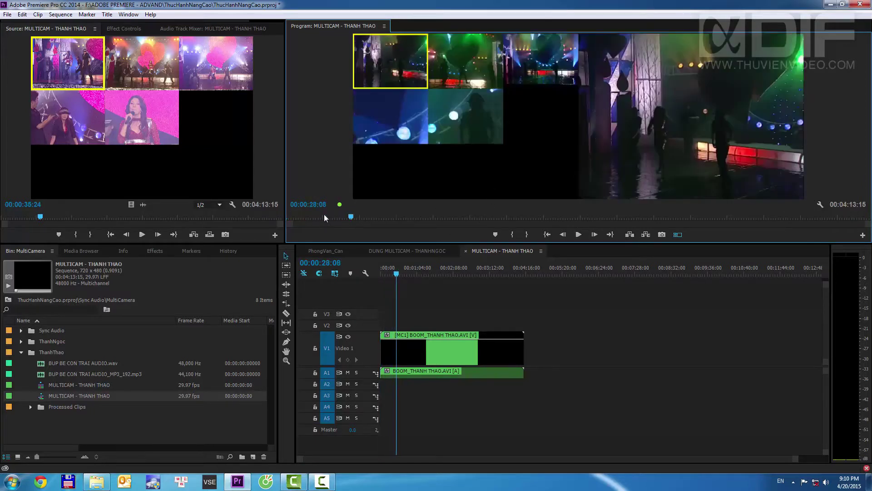
# Maximize the Program monitor, play the sequence, and cut live between cameras 2, 3 and 4
pyautogui.press('`')
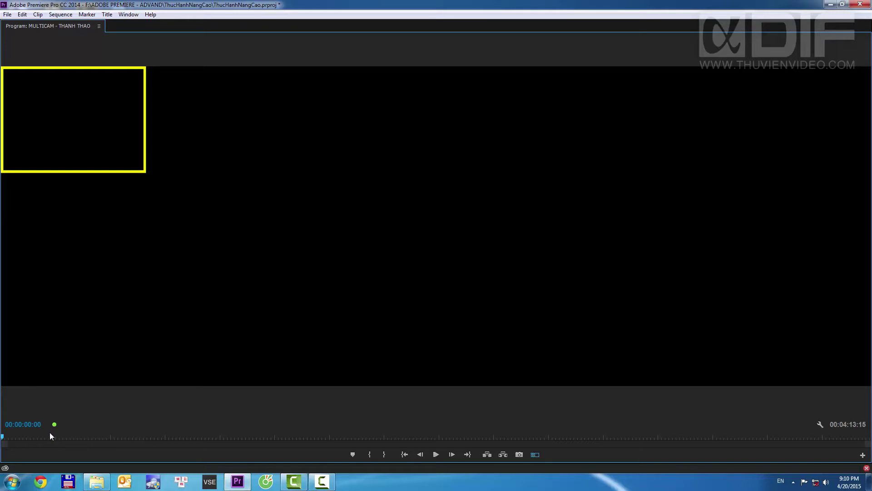
pyautogui.click(430, 454)
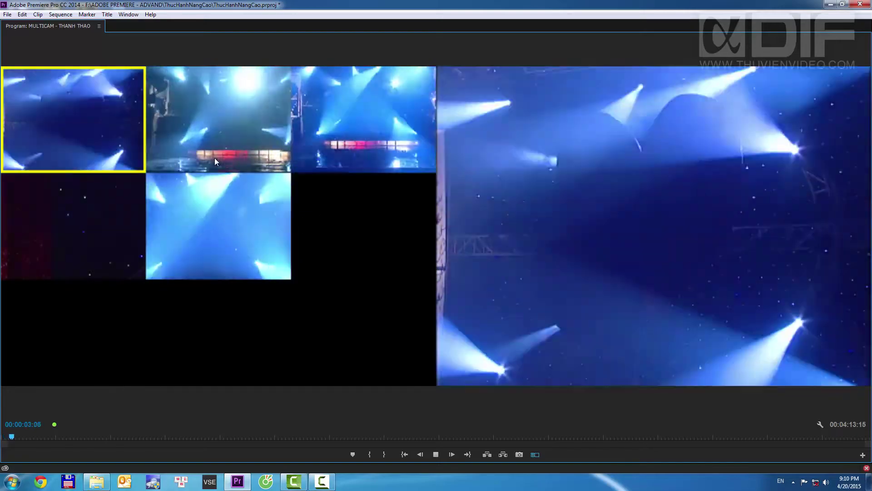
pyautogui.click(223, 131)
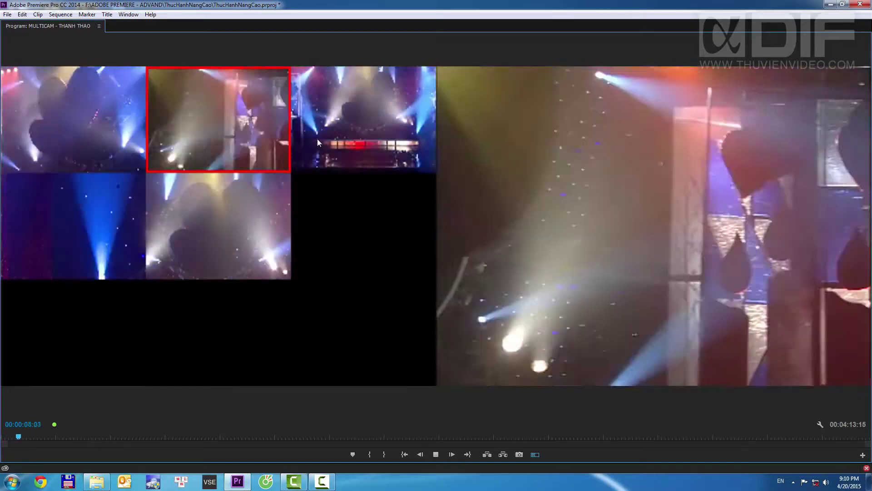
pyautogui.click(332, 131)
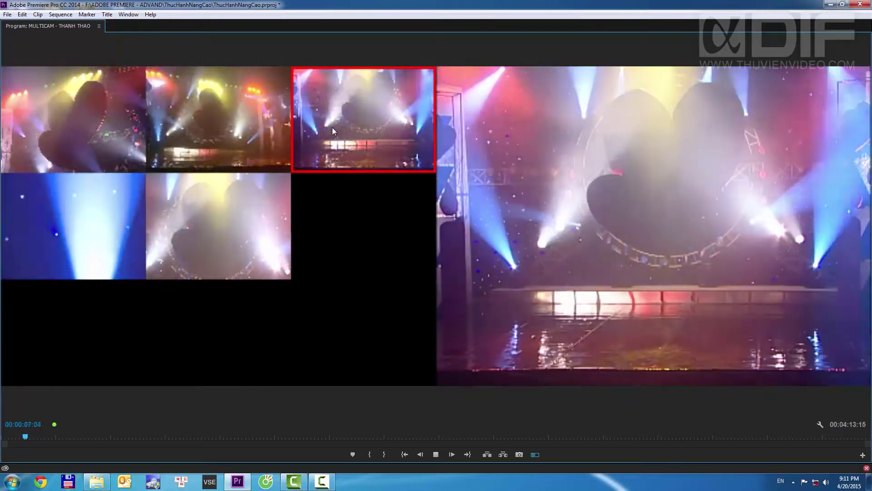
pyautogui.click(213, 134)
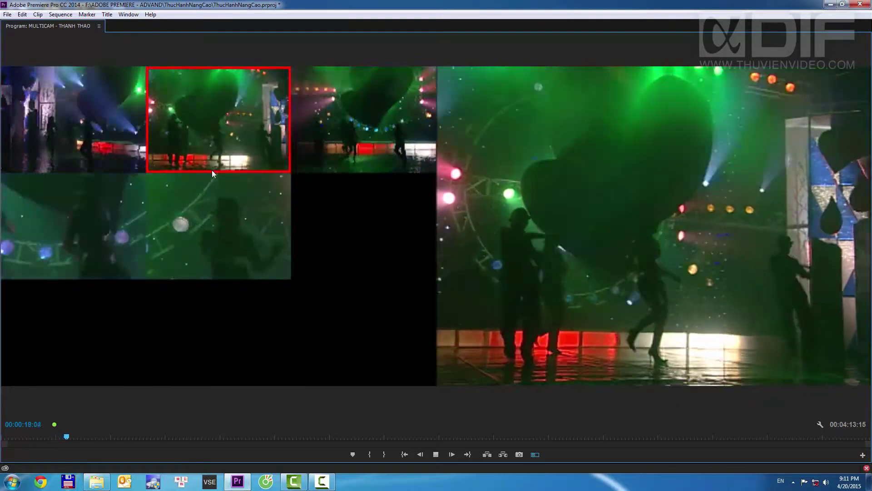
pyautogui.click(324, 136)
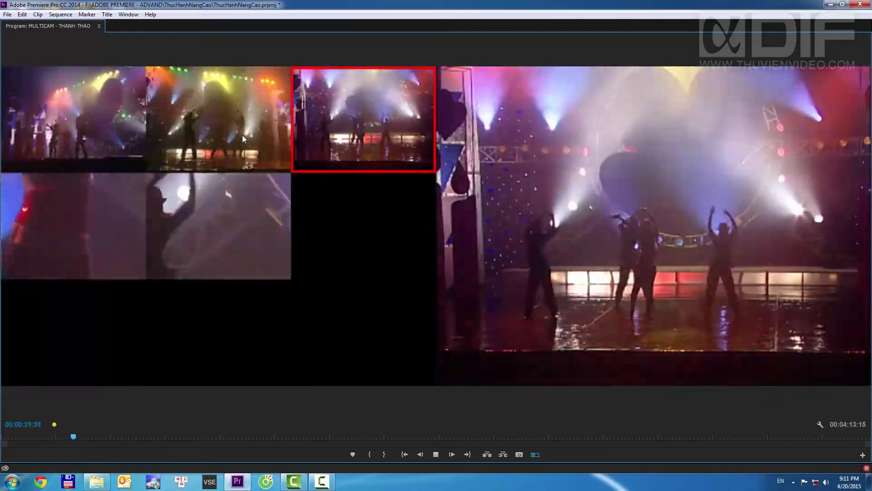
pyautogui.click(242, 135)
pyautogui.click(330, 130)
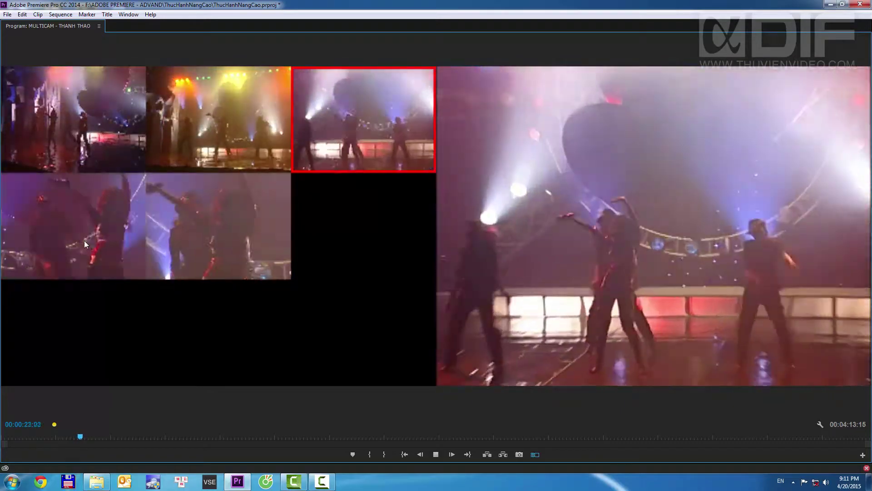
pyautogui.click(84, 244)
pyautogui.click(368, 123)
pyautogui.click(66, 263)
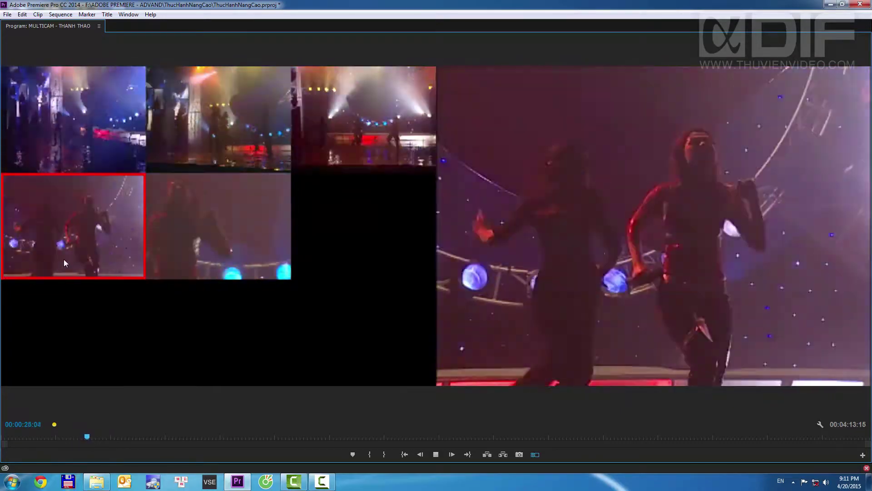
pyautogui.click(240, 151)
# Keep cutting live between camera 5's close-up and cameras 2, 3 and 4
pyautogui.click(204, 219)
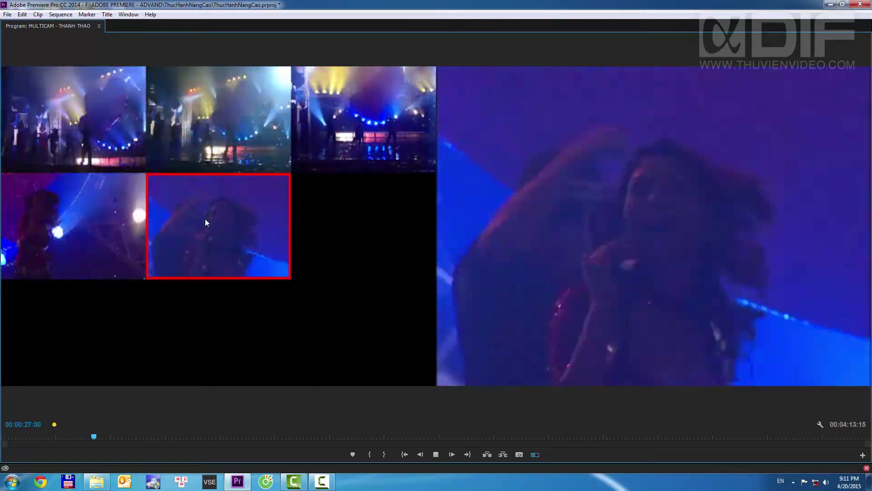
pyautogui.click(104, 224)
pyautogui.click(204, 222)
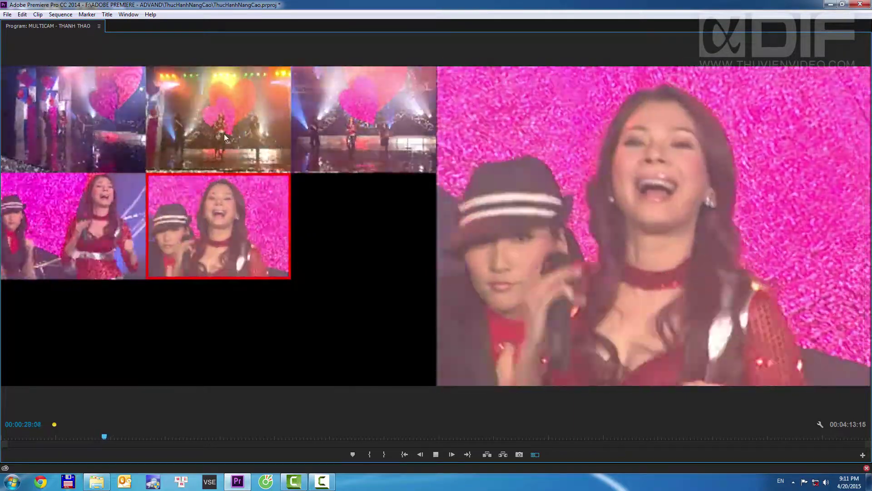
pyautogui.click(225, 134)
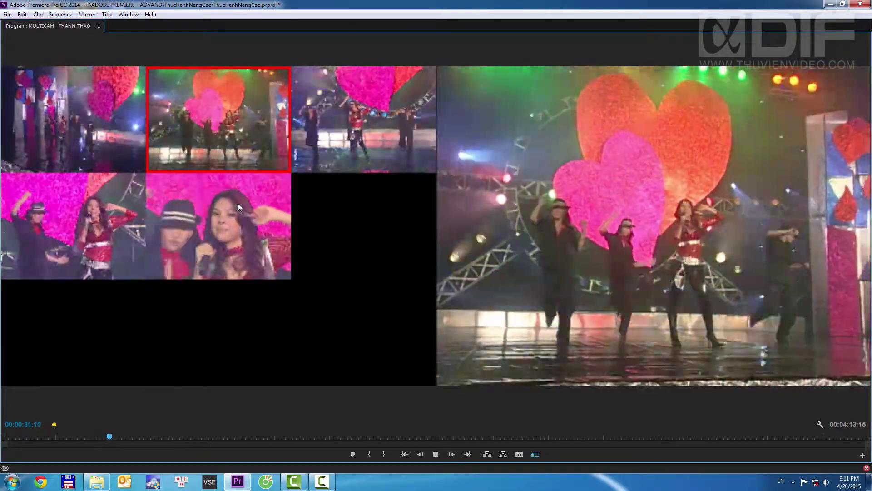
pyautogui.click(238, 203)
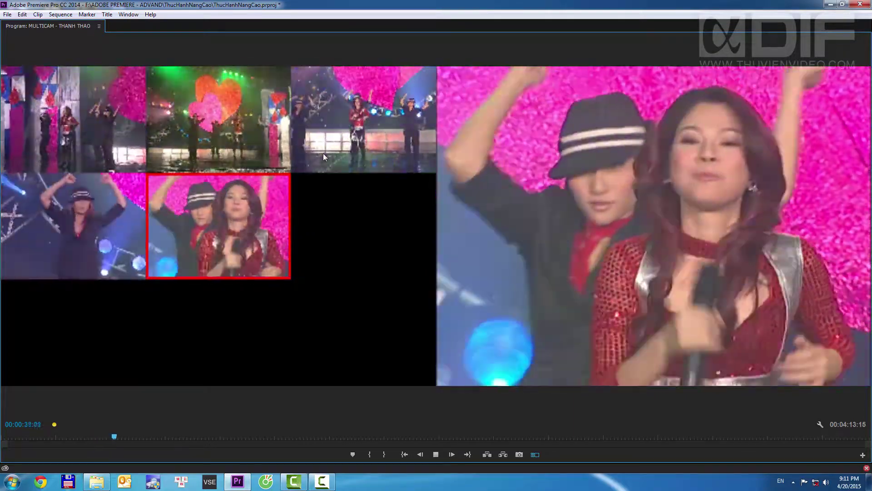
pyautogui.click(354, 138)
pyautogui.click(248, 195)
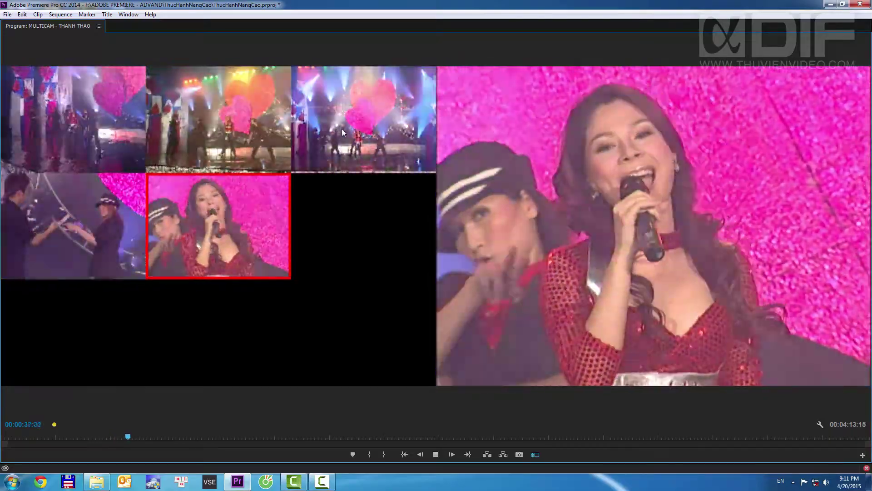
pyautogui.click(342, 129)
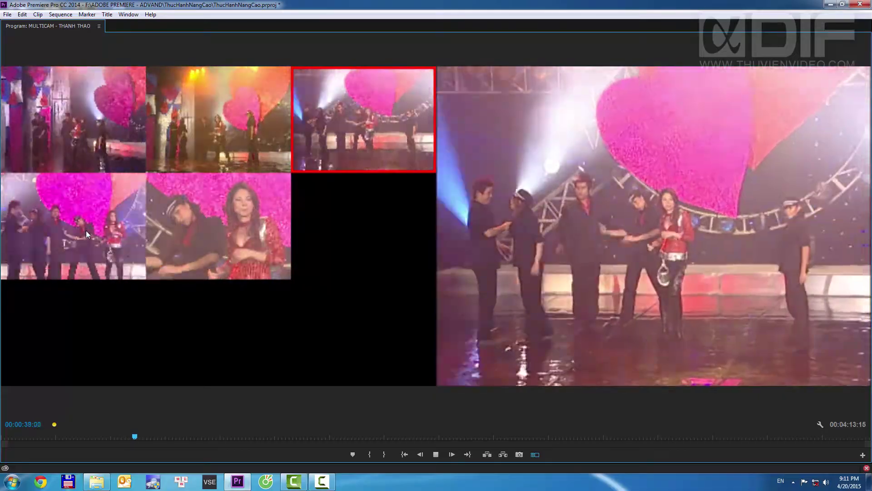
pyautogui.click(194, 212)
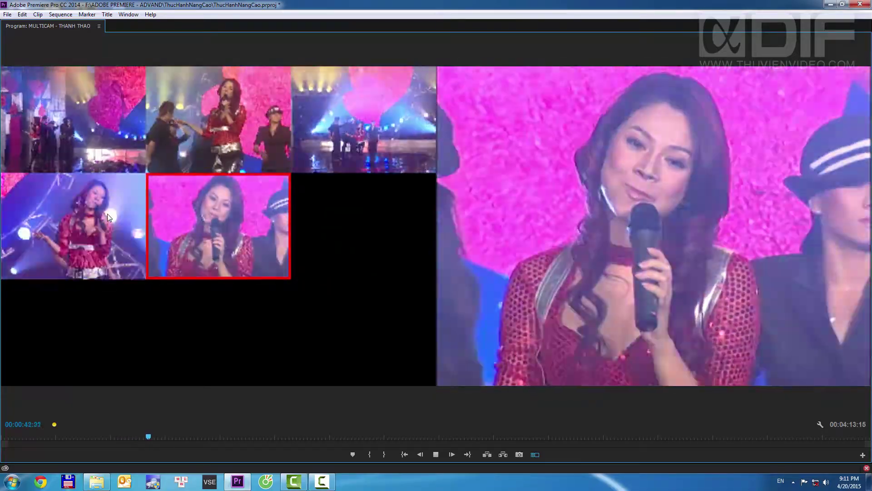
pyautogui.click(107, 213)
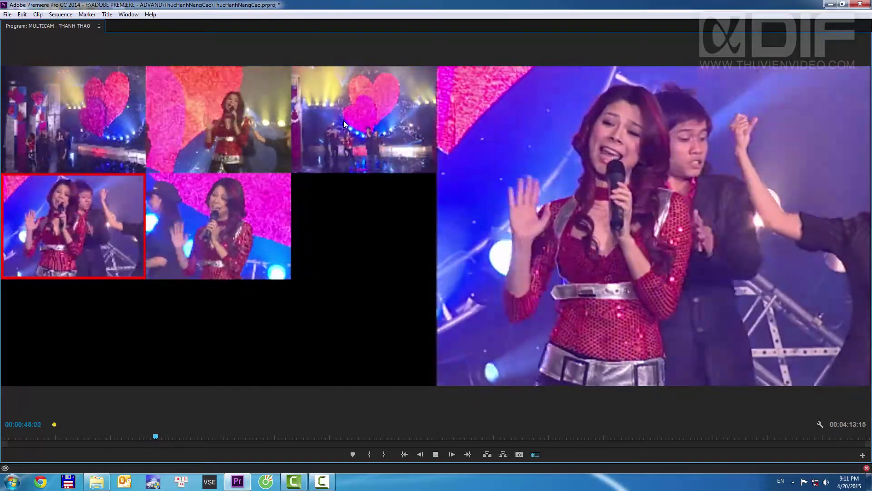
pyautogui.click(343, 121)
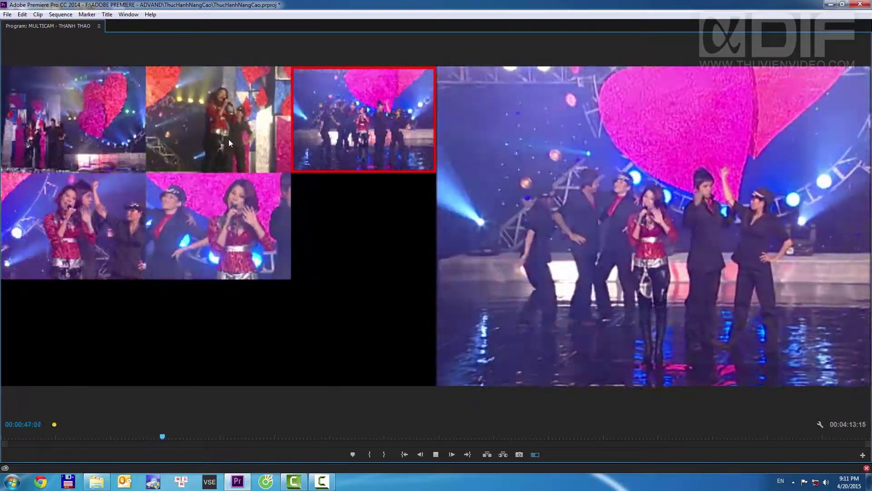
# Cut live among cameras 2, 5, 3 and 4 as playback continues
pyautogui.click(228, 139)
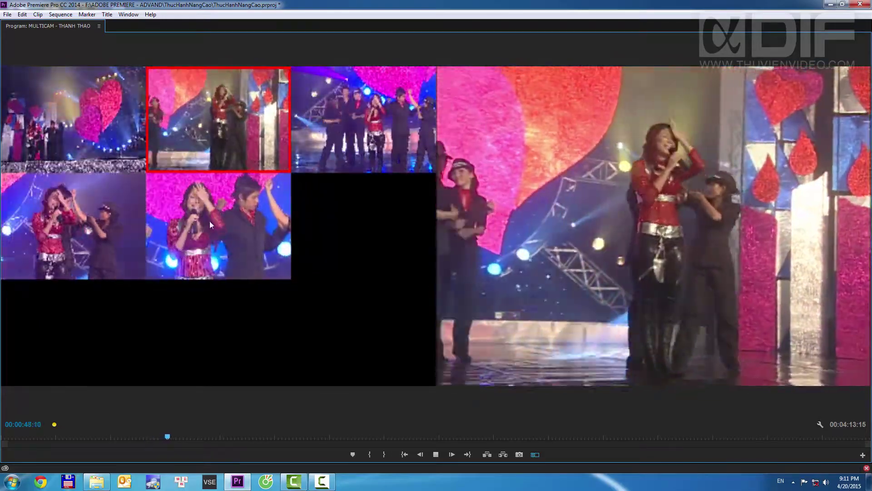
pyautogui.click(208, 229)
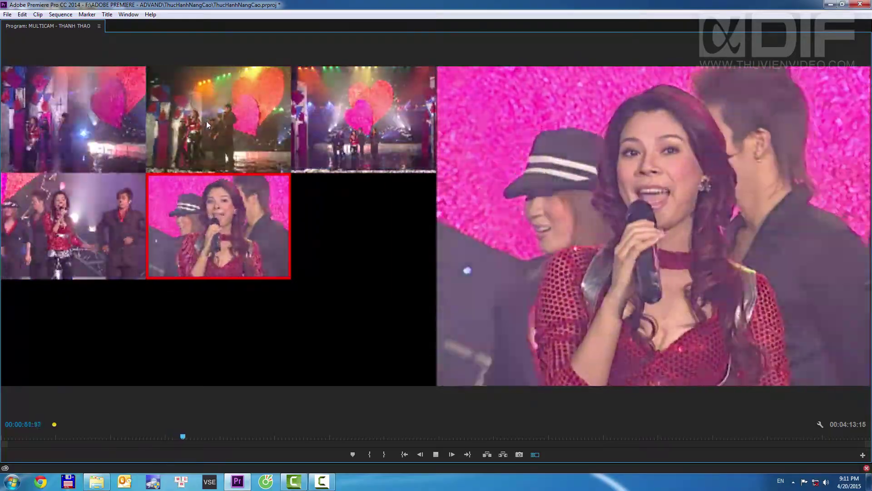
pyautogui.click(206, 121)
pyautogui.click(207, 222)
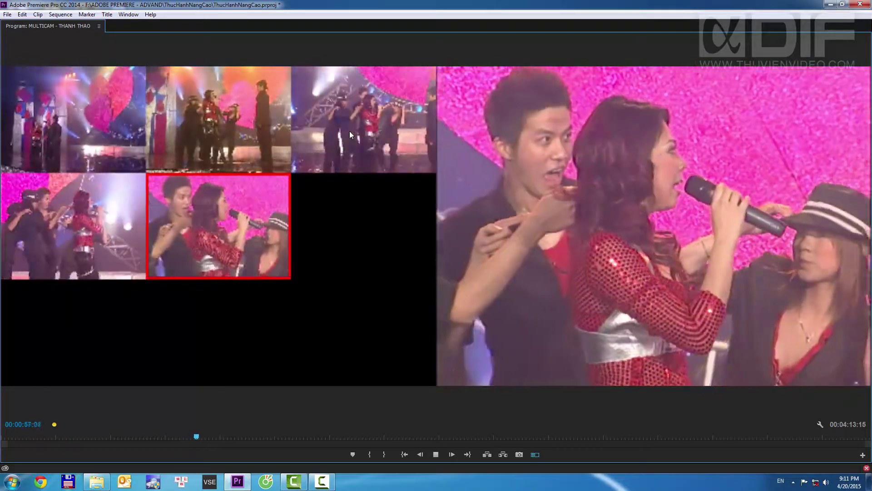
pyautogui.click(350, 131)
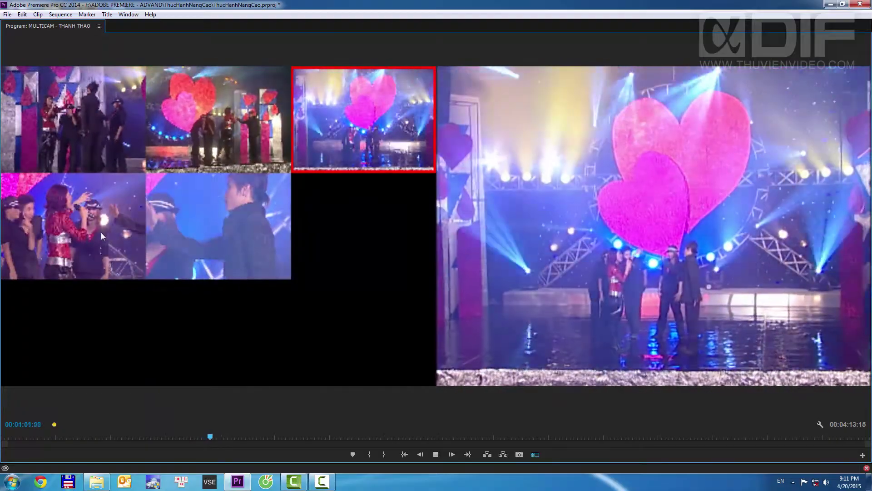
pyautogui.click(101, 233)
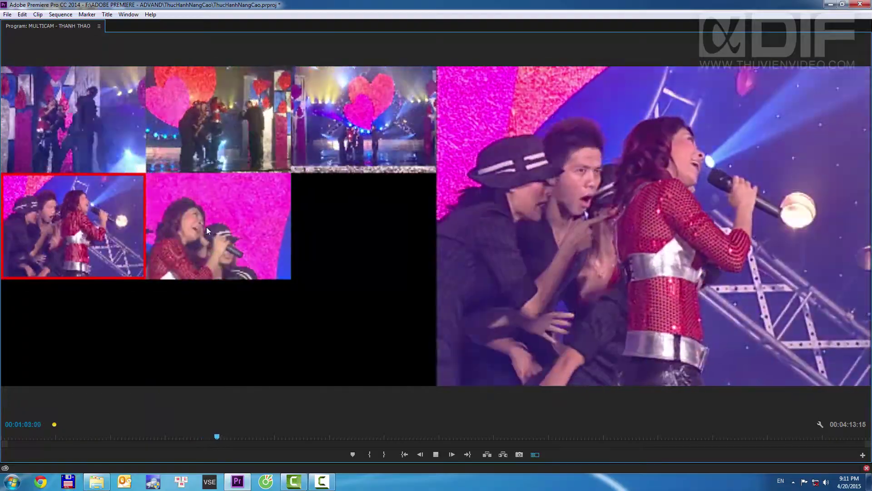
pyautogui.click(207, 230)
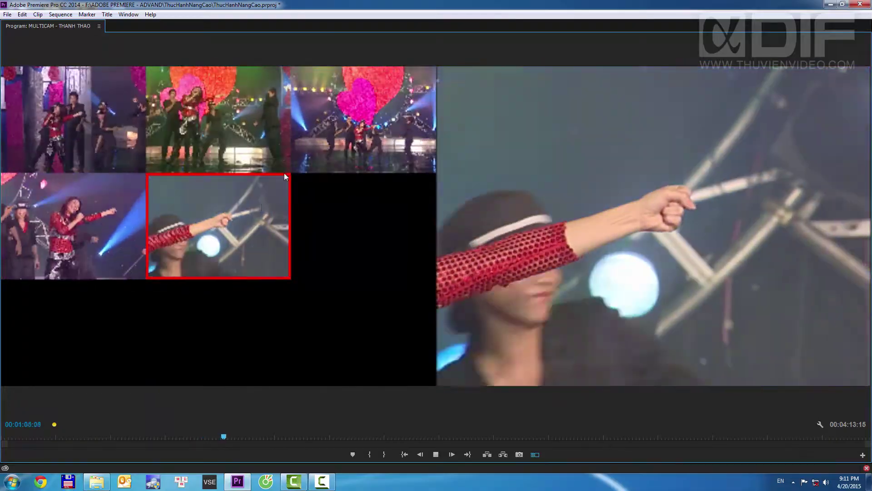
pyautogui.click(341, 138)
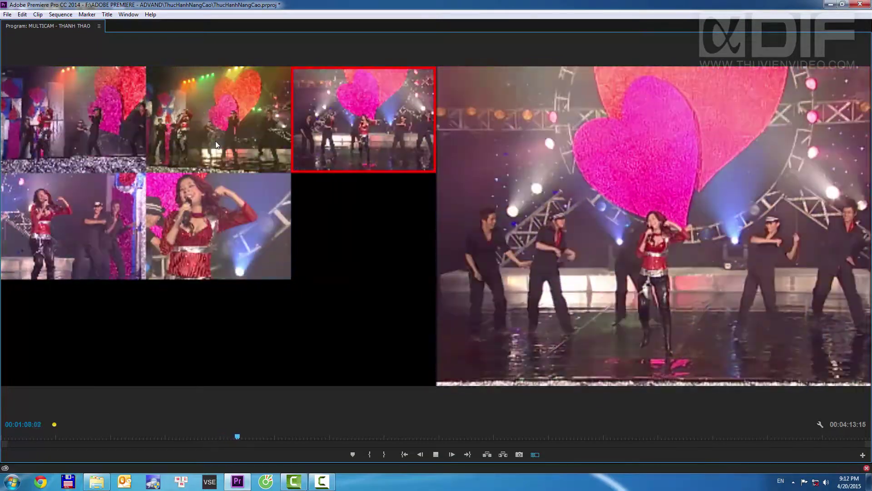
# Alternate between camera 2's wide shot and camera 5's close-up, then stop playback
pyautogui.click(216, 140)
pyautogui.click(231, 210)
pyautogui.click(226, 145)
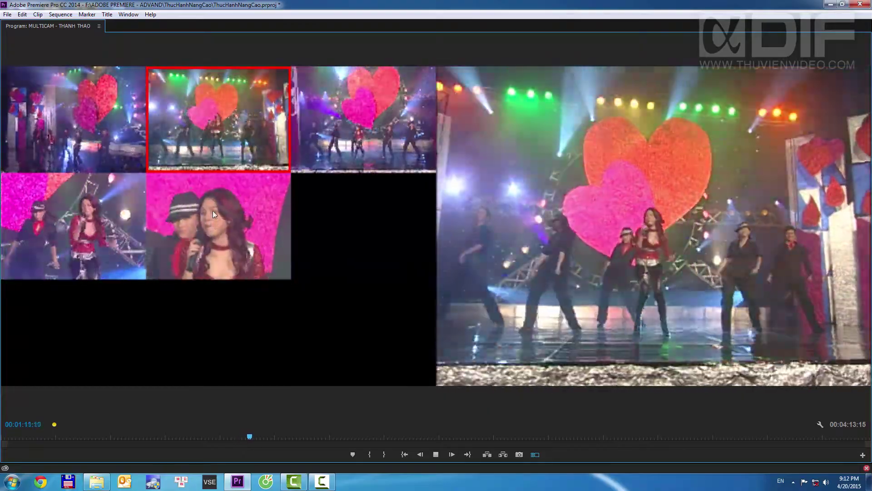
pyautogui.click(185, 216)
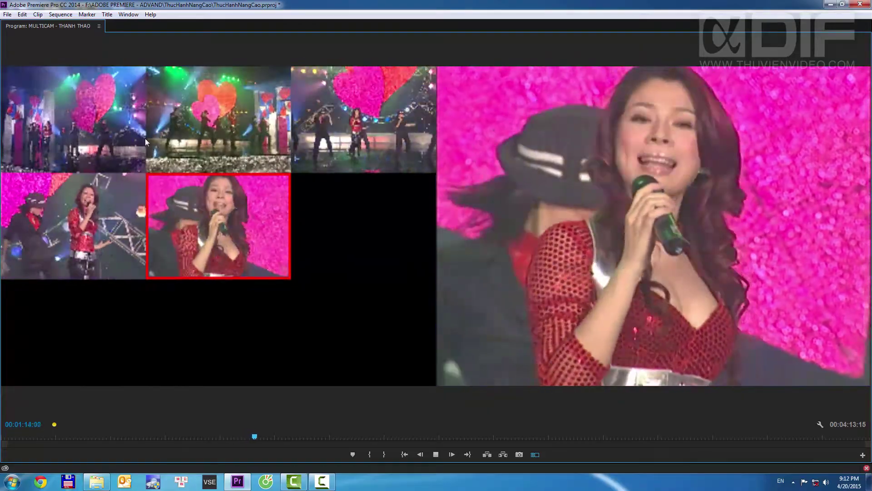
pyautogui.click(174, 122)
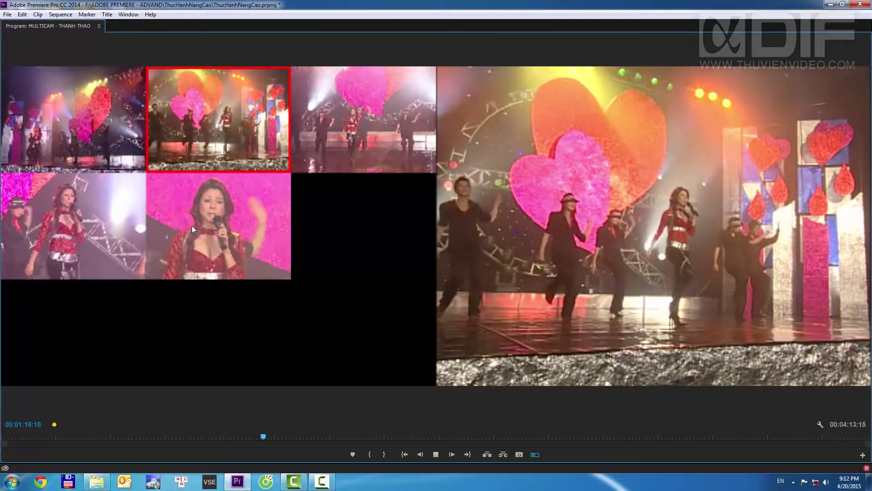
pyautogui.click(196, 225)
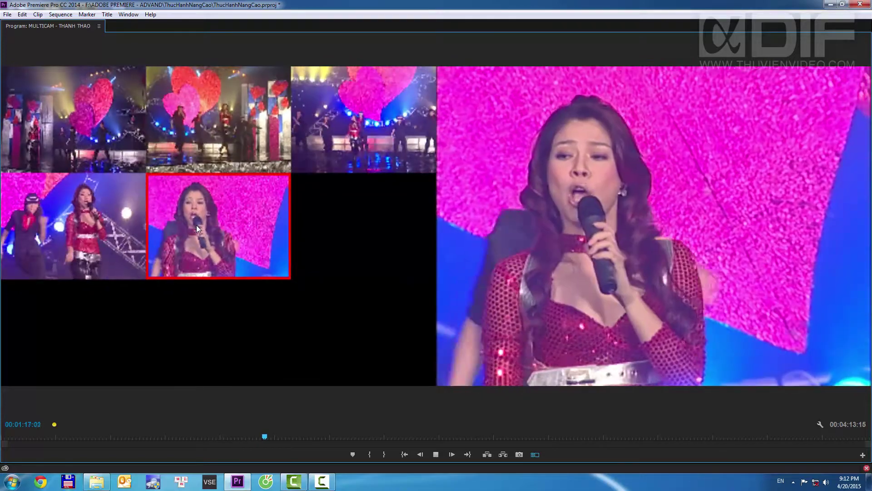
pyautogui.press('space')
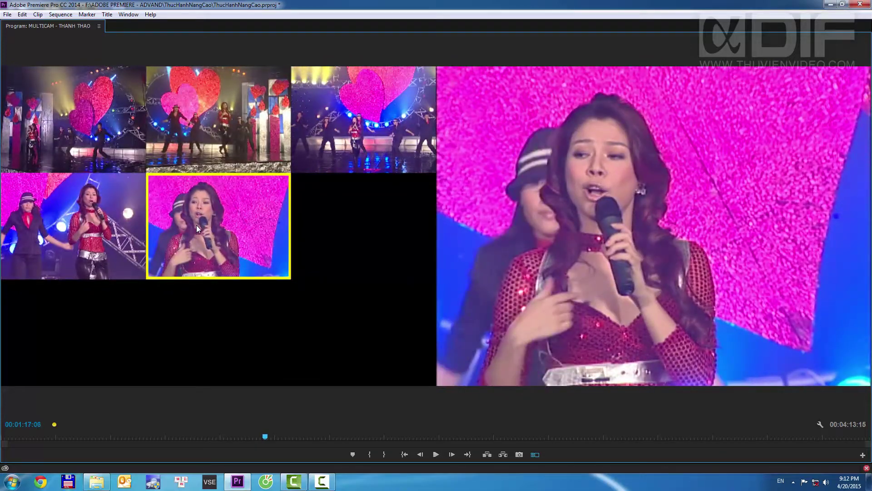
# Restore the editing layout, zoom into the timeline, and play the recorded cuts from about 00:00:29
pyautogui.press('`')
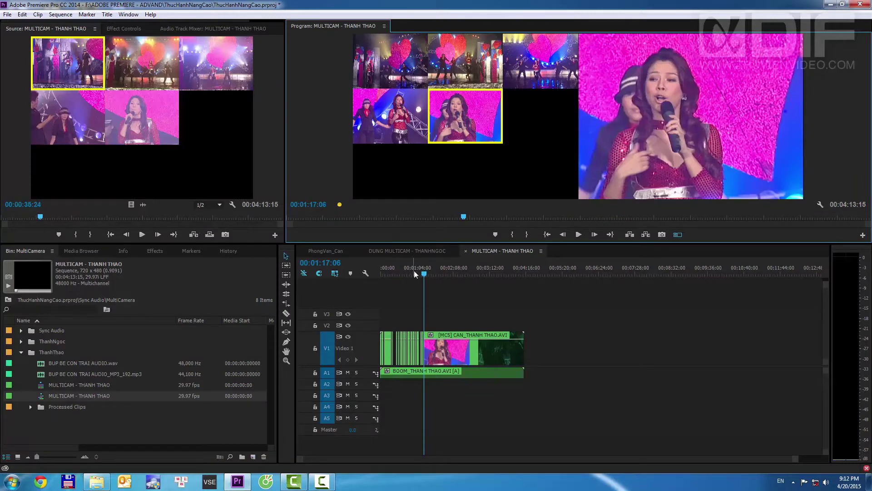
pyautogui.moveTo(414, 272); pyautogui.dragTo(394, 275)
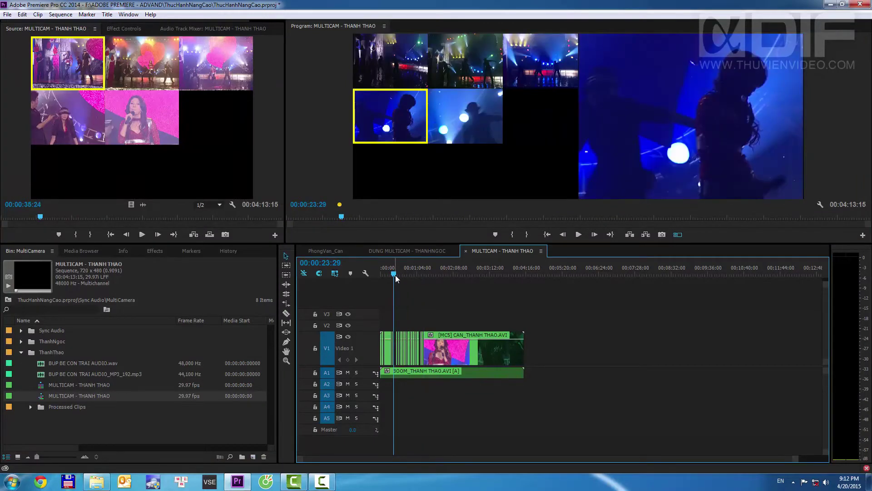
pyautogui.press('=')
pyautogui.press('=')
pyautogui.press('=')
pyautogui.press('=')
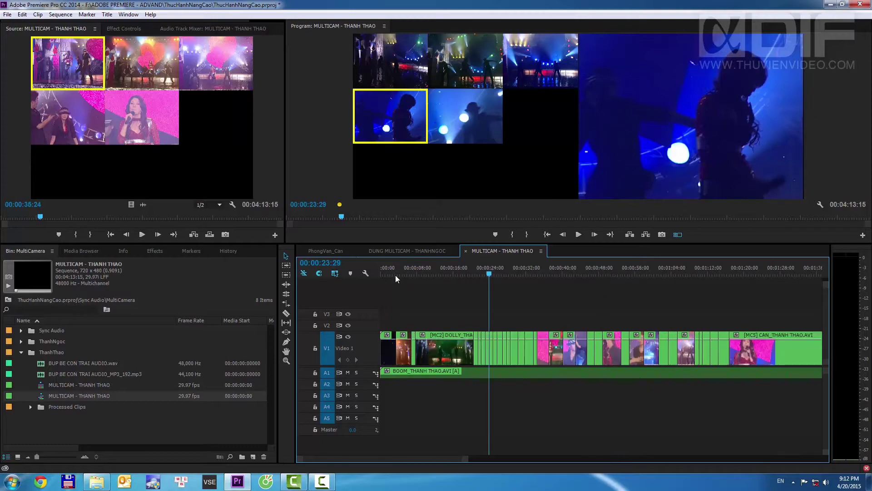
pyautogui.moveTo(528, 272); pyautogui.dragTo(515, 274)
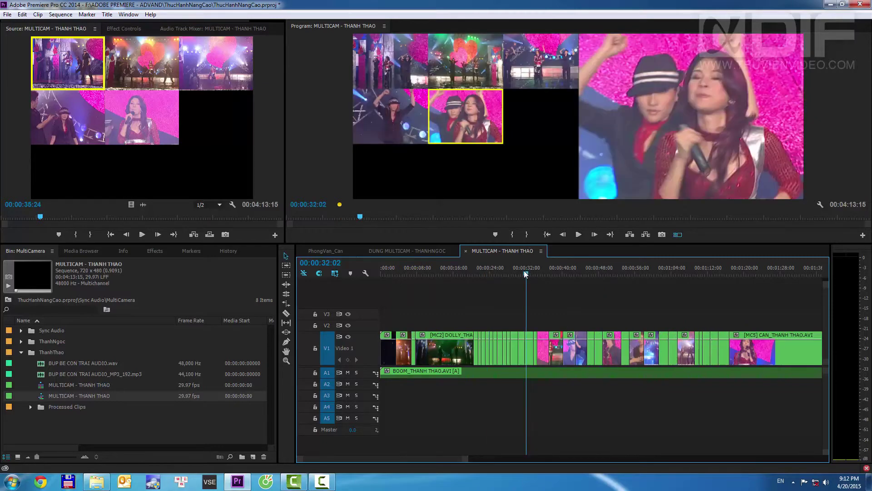
pyautogui.press('space')
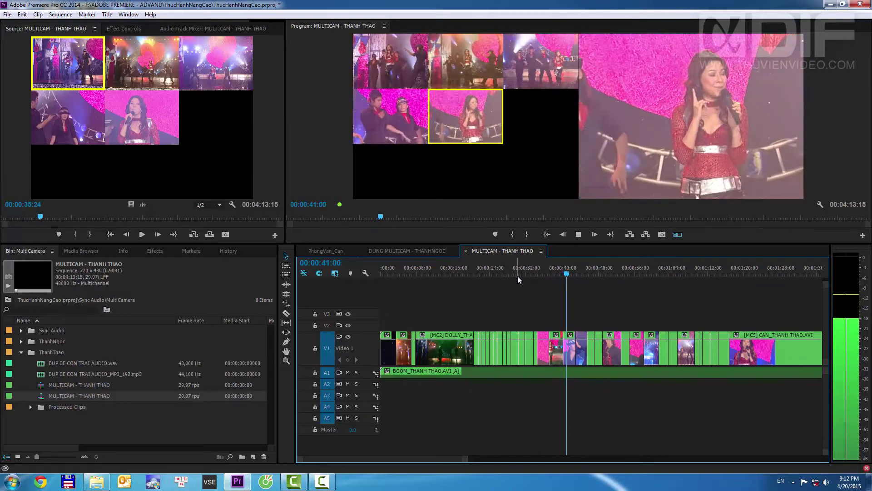
# Stop playback and zoom in with the playhead at the 00:00:37:06 cut
pyautogui.press('space')
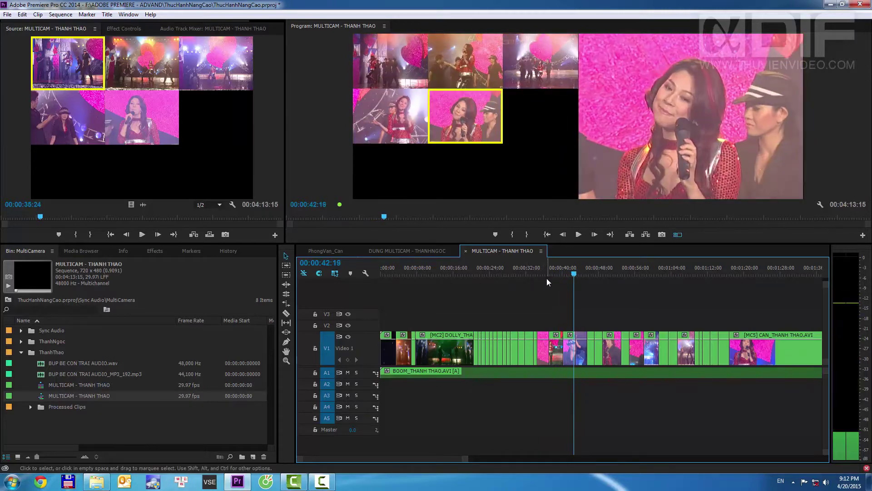
pyautogui.click(564, 274)
pyautogui.press('=')
pyautogui.press('=')
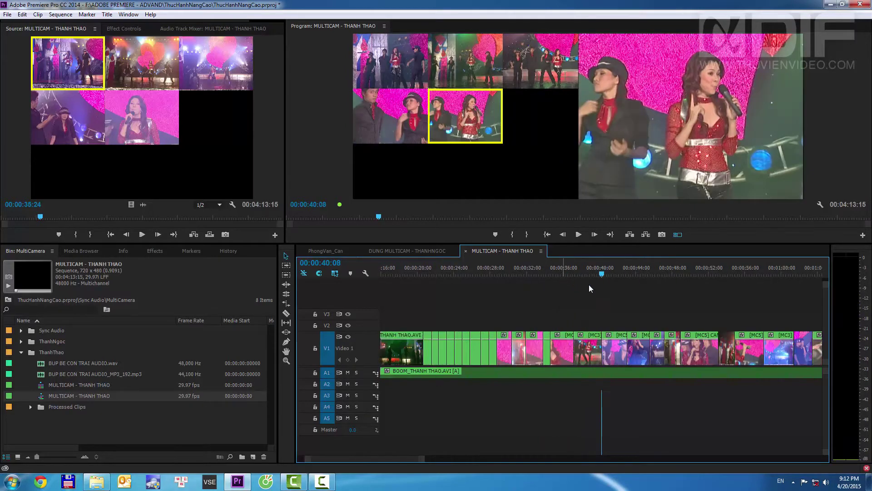
pyautogui.click(555, 273)
pyautogui.moveTo(553, 278); pyautogui.dragTo(491, 286)
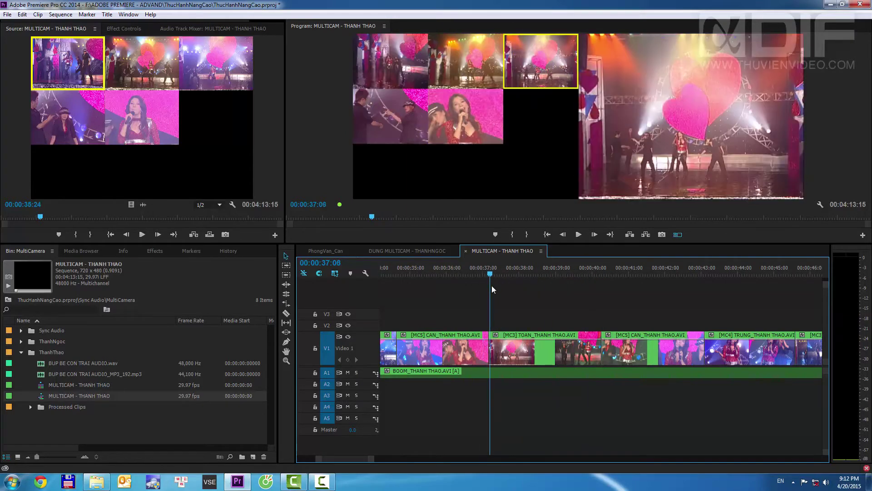
# Roll the camera 5 to camera 3 cut later to about 00:00:37:15, then zoom out
pyautogui.click(286, 294)
pyautogui.moveTo(491, 359); pyautogui.dragTo(508, 357)
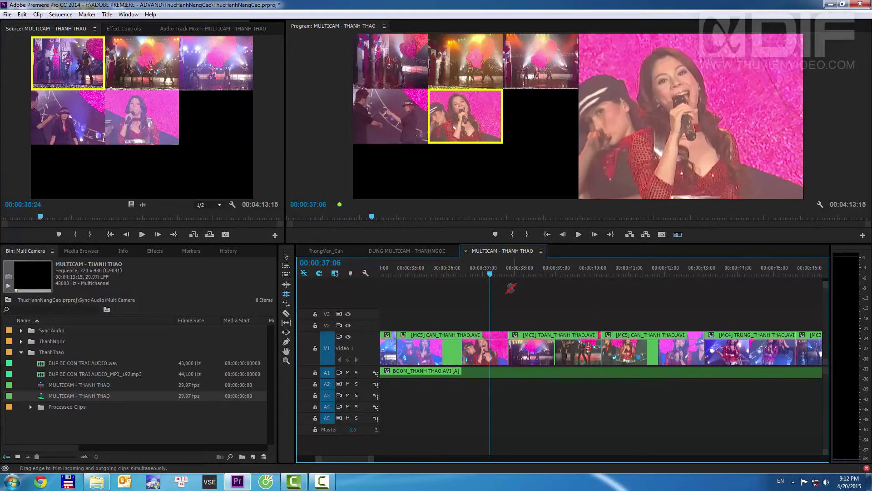
pyautogui.moveTo(488, 272); pyautogui.dragTo(780, 275)
pyautogui.press('-')
pyautogui.press('-')
pyautogui.press('-')
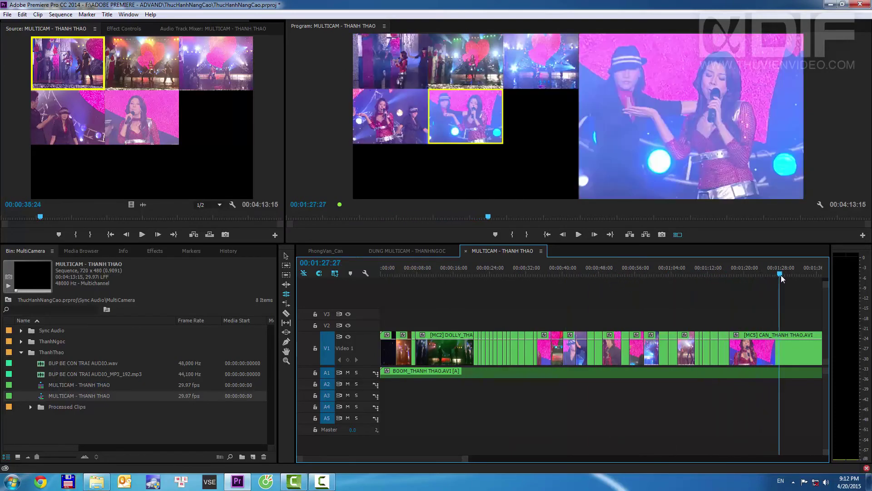